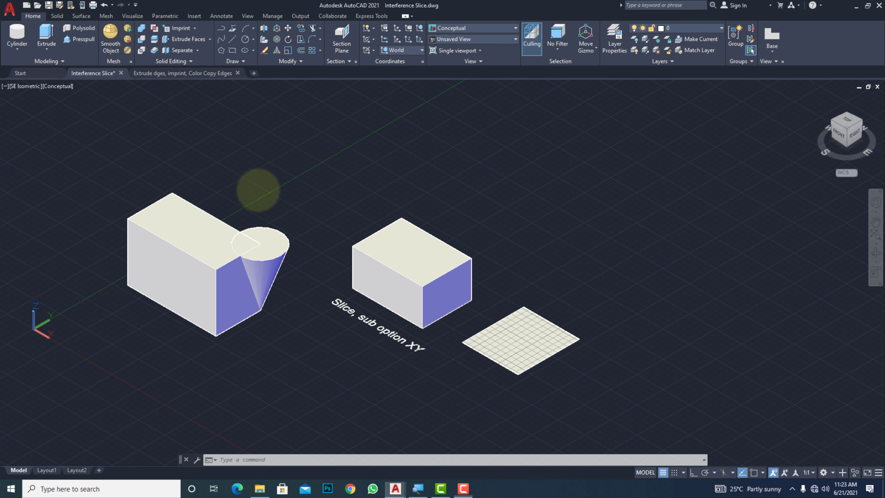
Run an interference check on the long box and the overlapping cone, selecting both as the first set of objects
scroll(170, 237, up, 3)
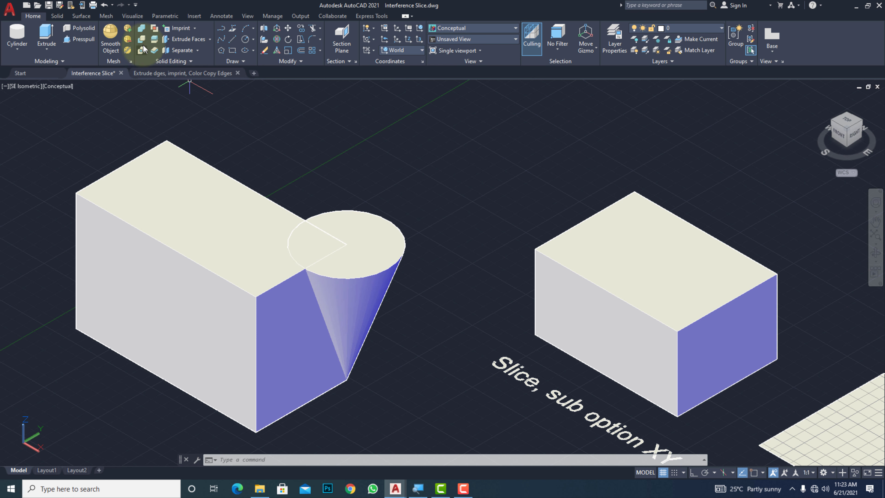
click(155, 29)
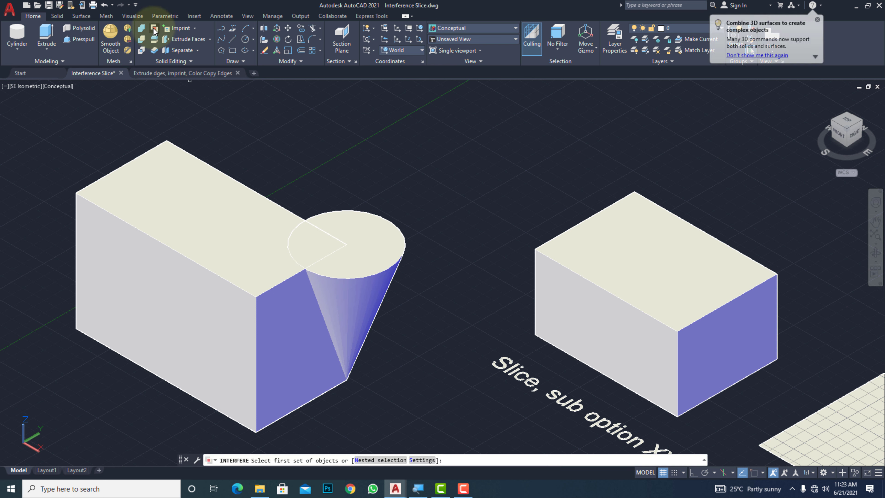
click(155, 37)
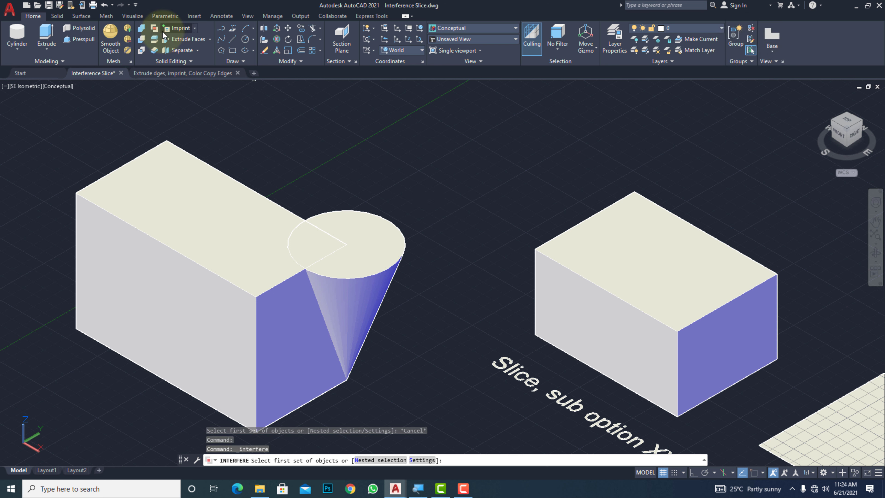
click(397, 240)
click(246, 237)
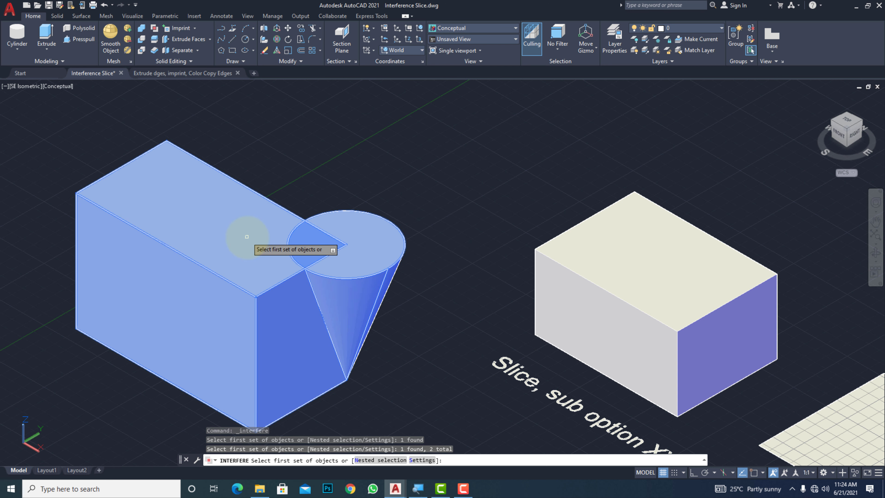
key(Return)
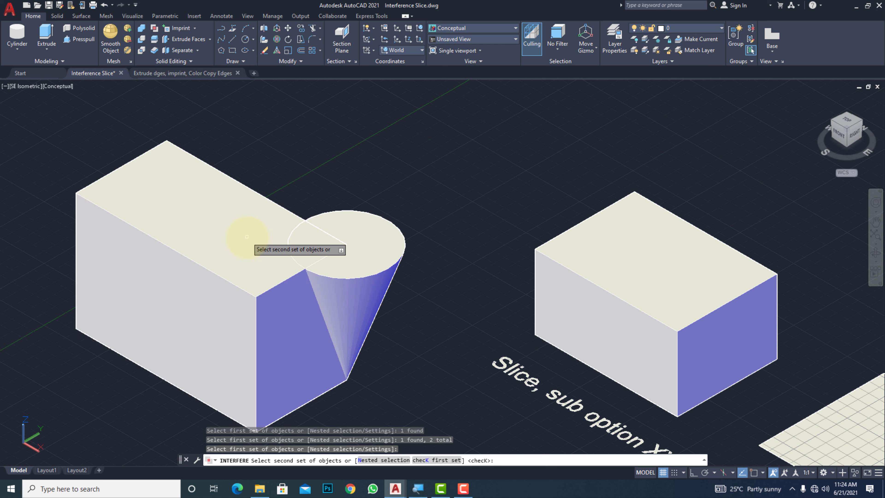
click(369, 248)
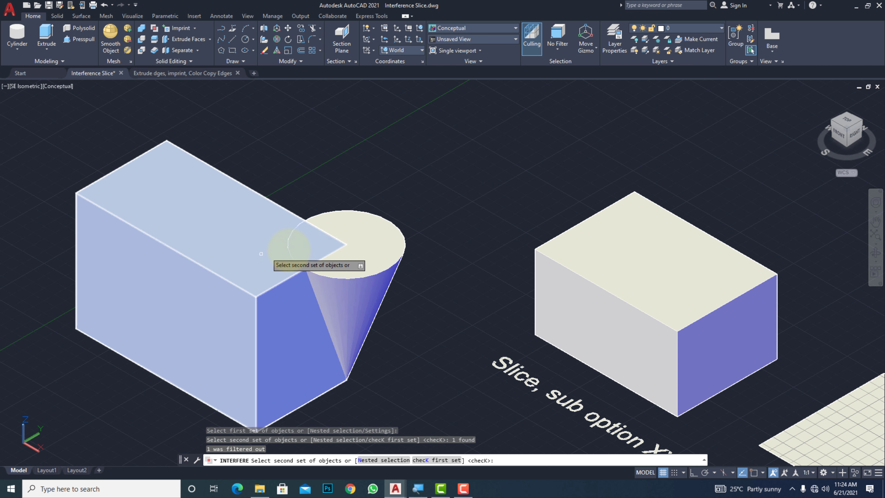
click(471, 184)
click(205, 265)
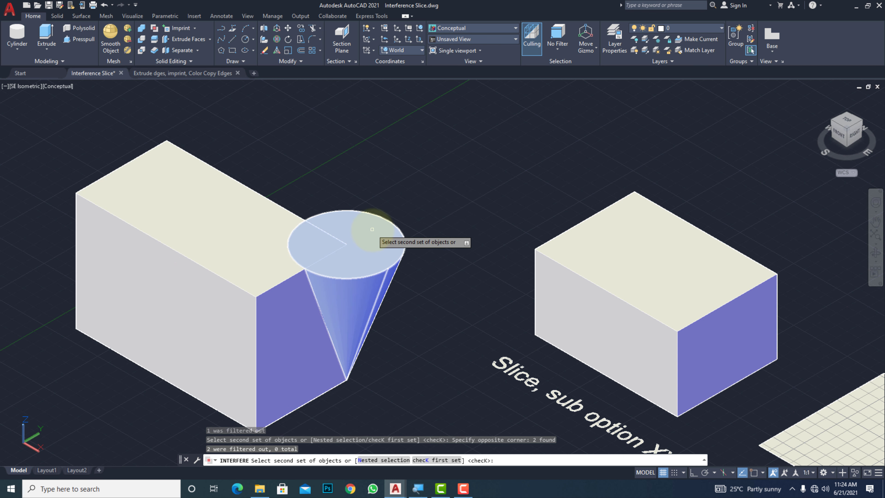
key(Return)
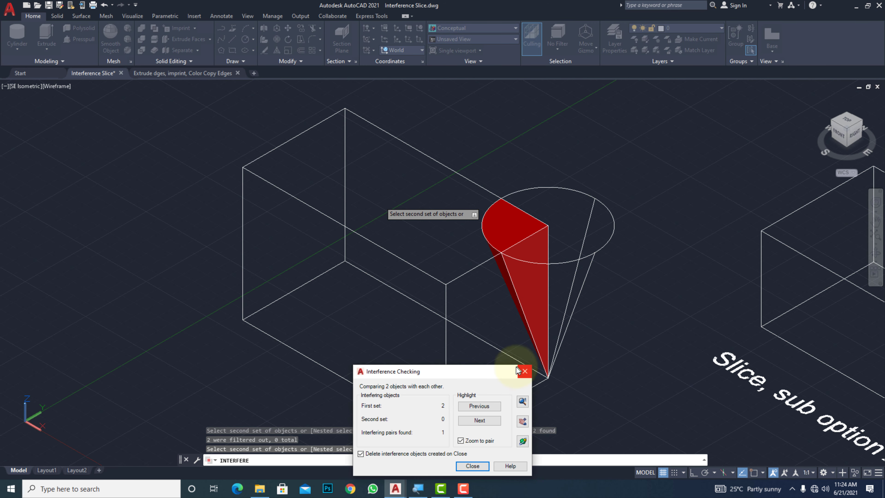
Examine the highlighted interference volume between the box and cone, cycle to the next pair, and close the check, deleting the interference objects
drag(481, 375, 729, 332)
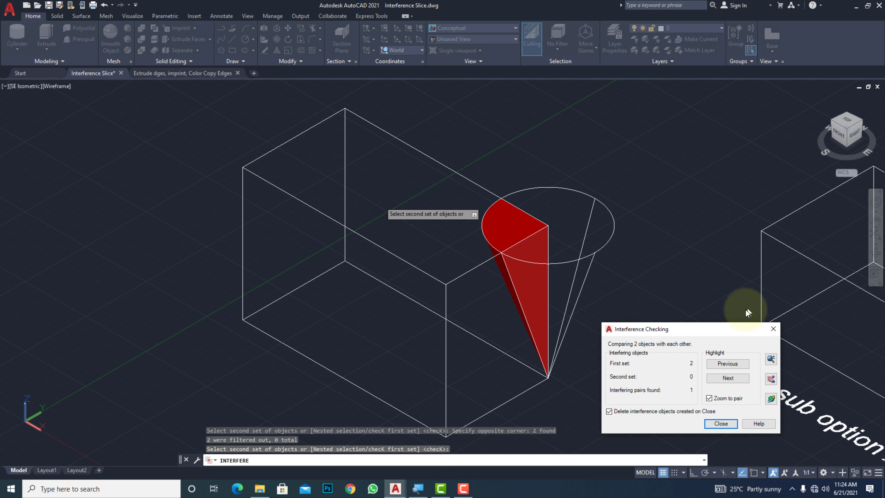
click(726, 379)
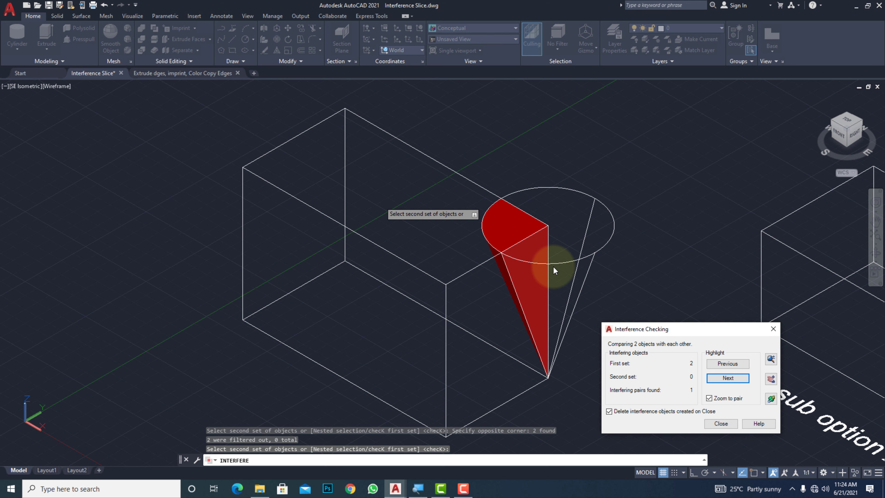
click(721, 423)
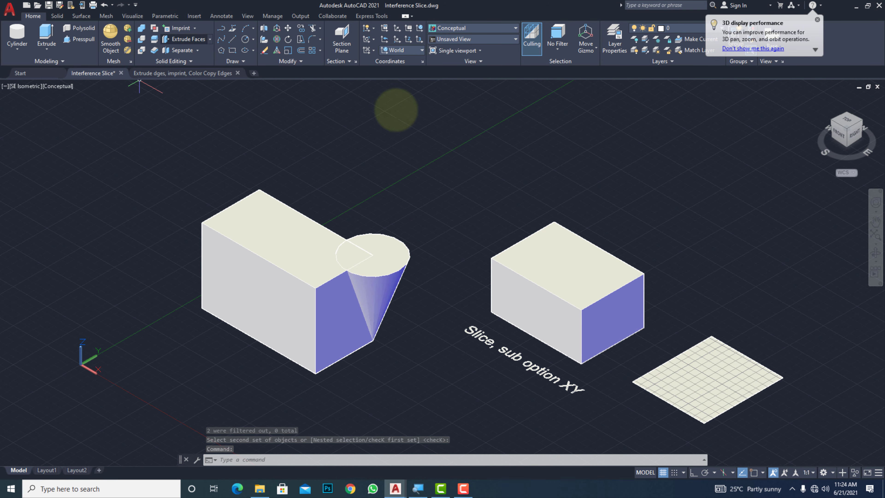
Slice the separate box vertically lengthwise through the midpoints of its short end edges, with object snap on, keeping both sides
scroll(592, 307, up, 2)
middle_drag(629, 334, 484, 318)
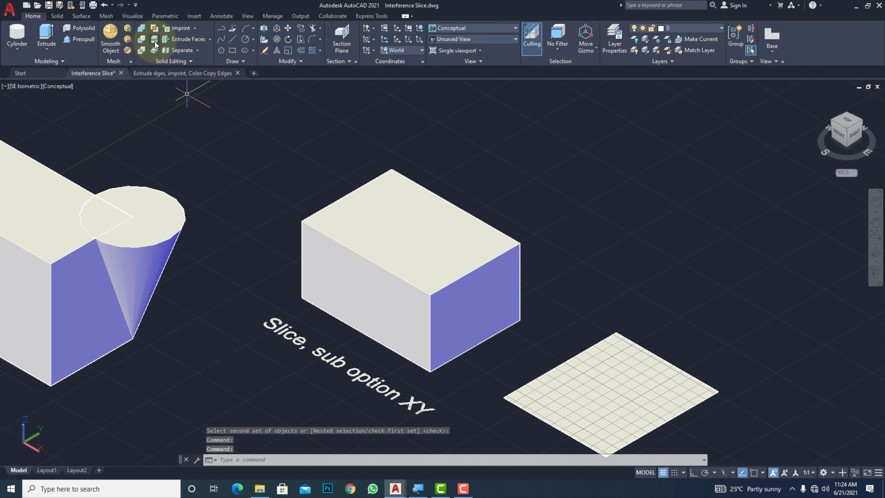
click(155, 43)
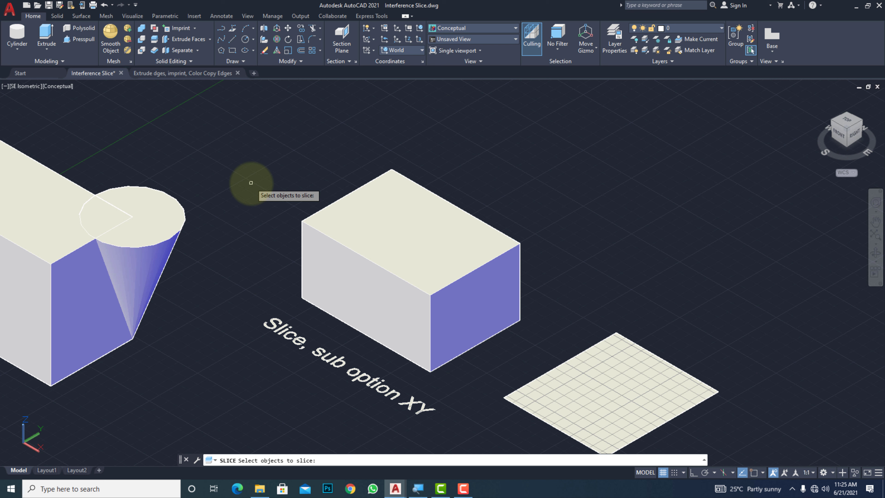
click(454, 277)
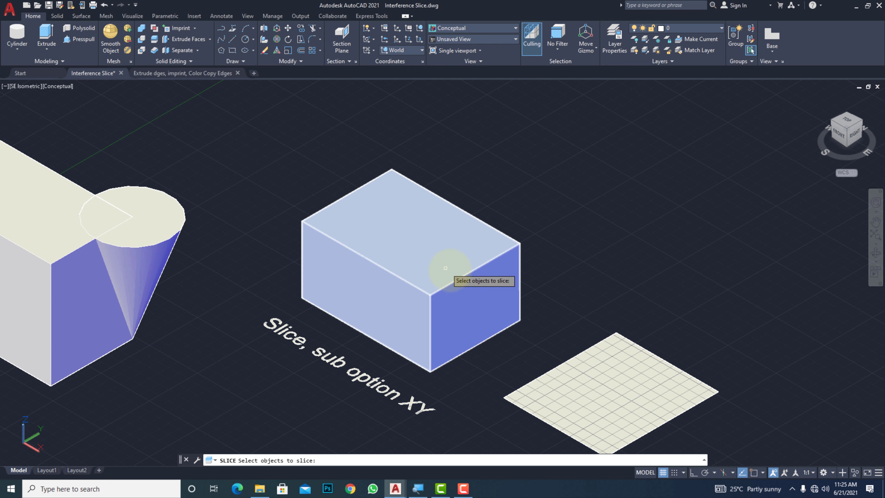
click(457, 272)
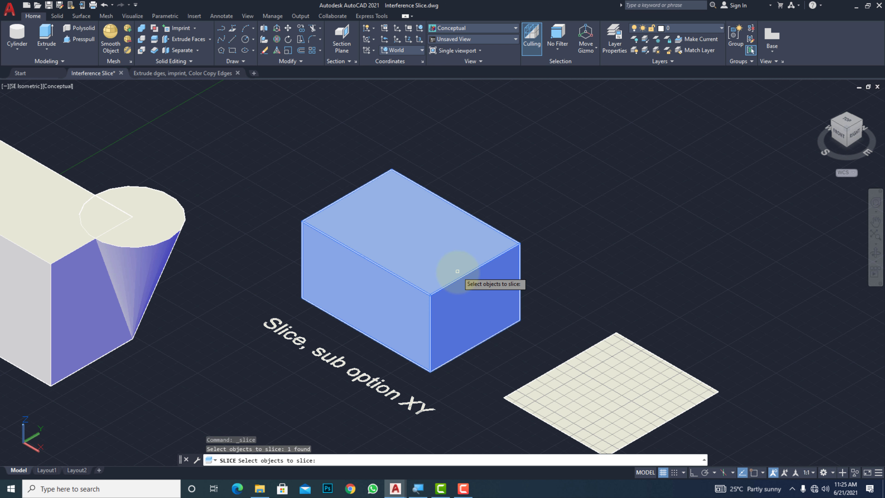
key(Return)
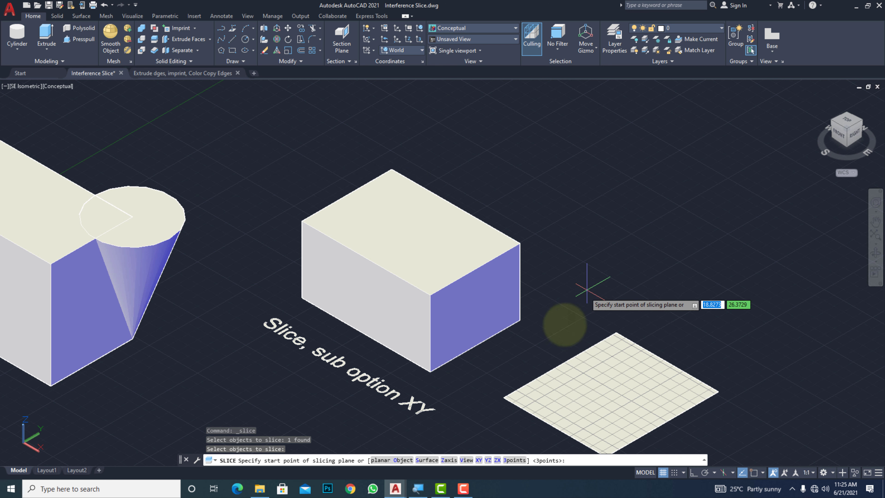
shift+right_click(477, 345)
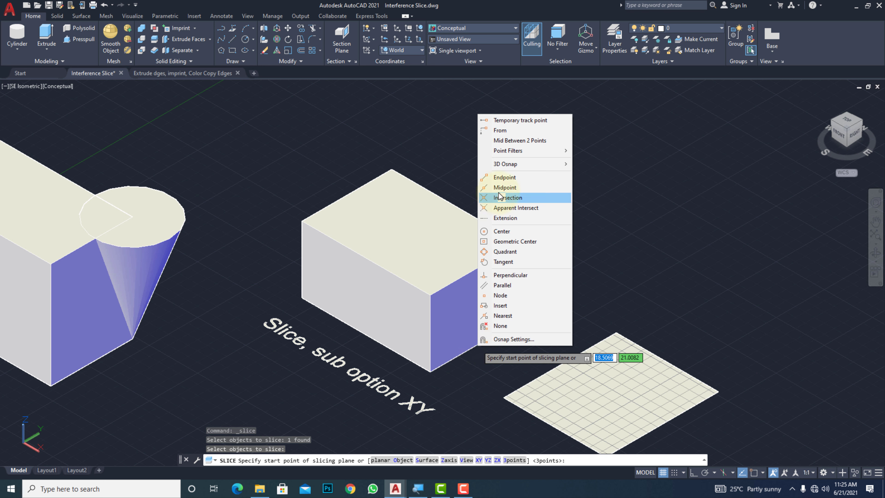
click(503, 188)
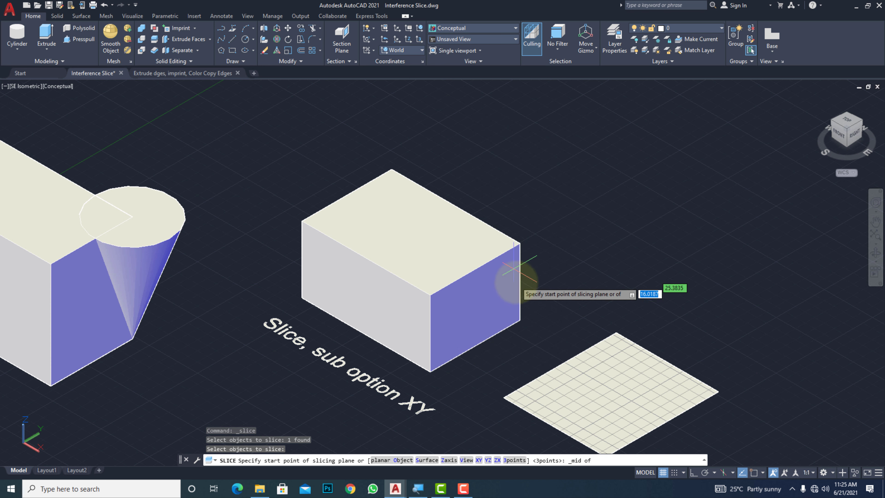
click(488, 337)
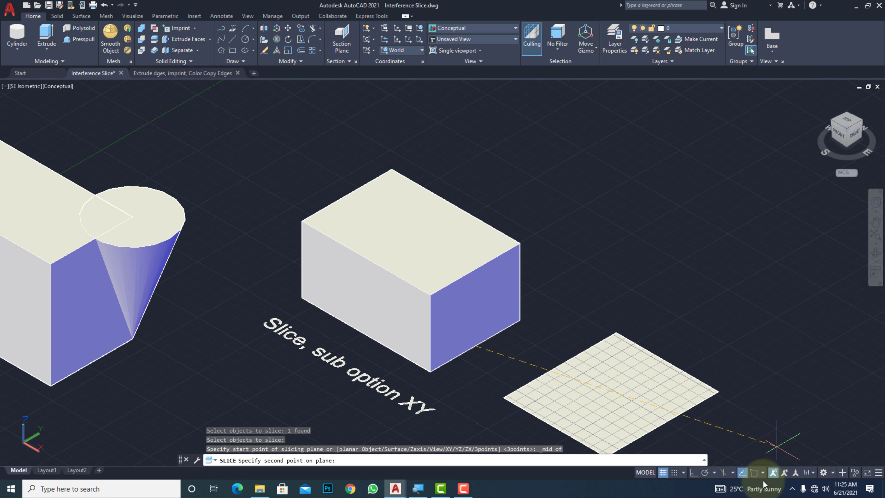
click(753, 473)
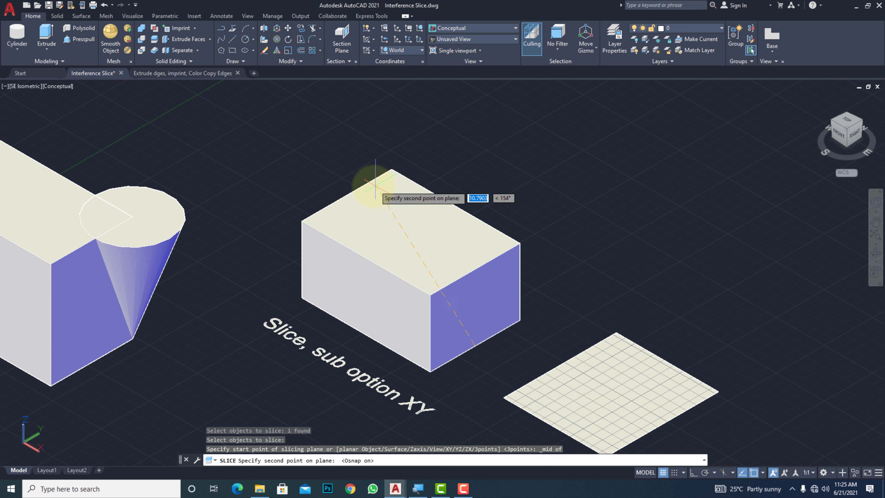
click(347, 195)
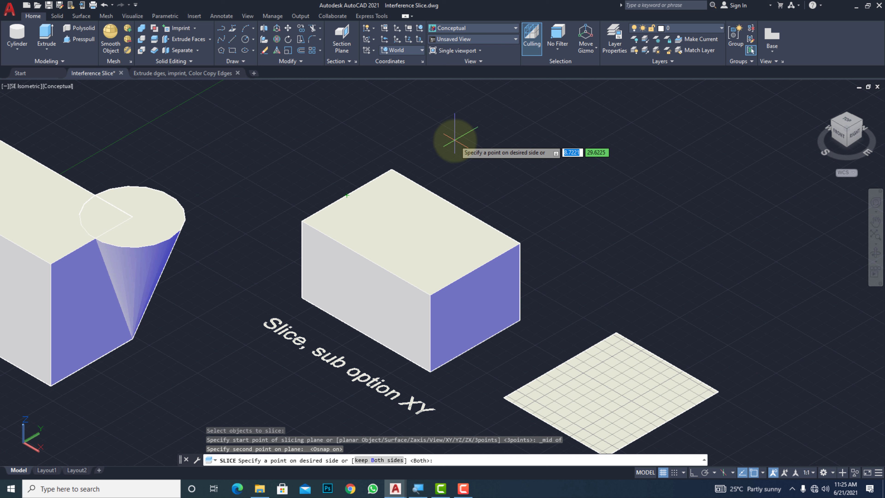
key(Return)
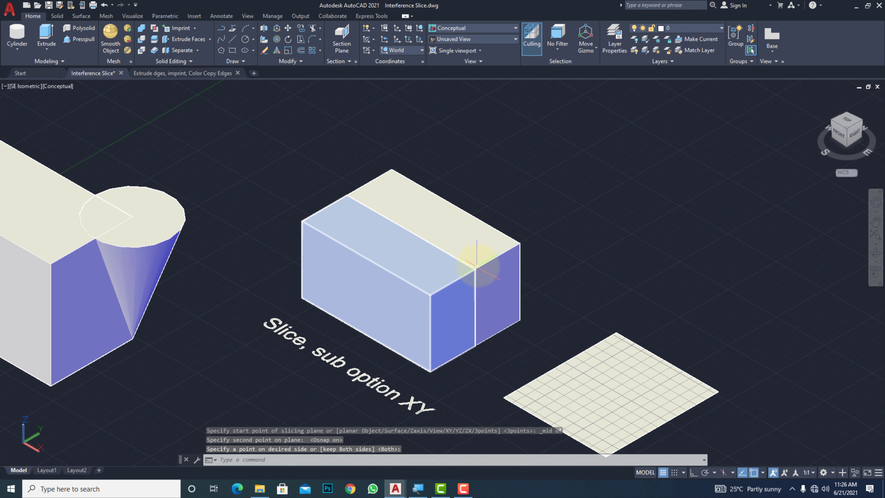
Pull the rear half of the sliced box away from the front half and undo the move
click(483, 262)
drag(494, 293, 546, 272)
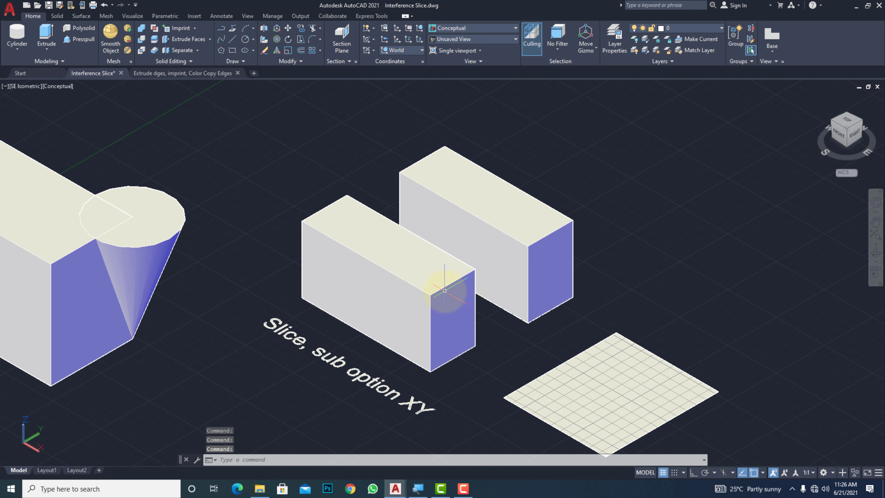
key(ctrl+z)
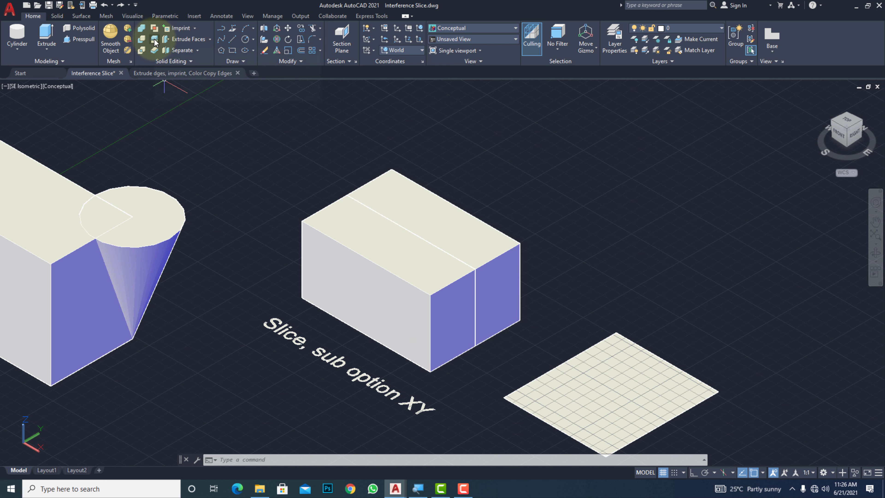
Slice both box halves horizontally with the XY option through the midpoint of a vertical corner edge, keeping both sides
click(154, 41)
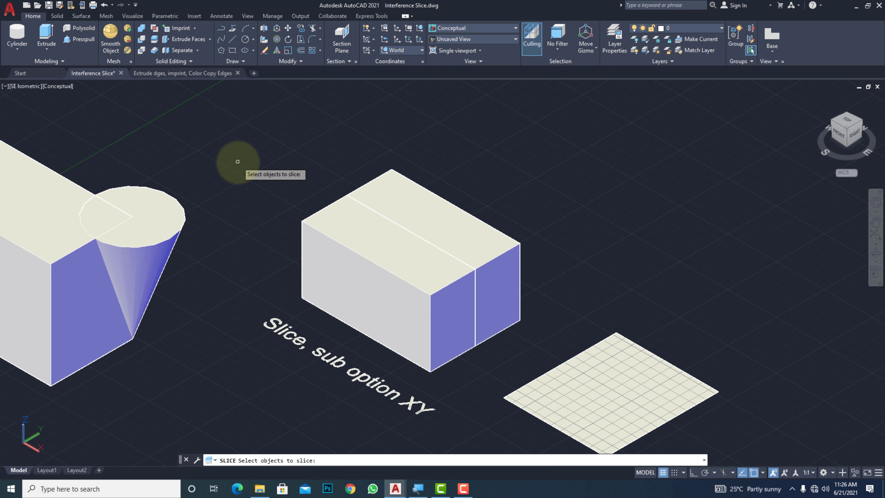
click(557, 241)
click(378, 289)
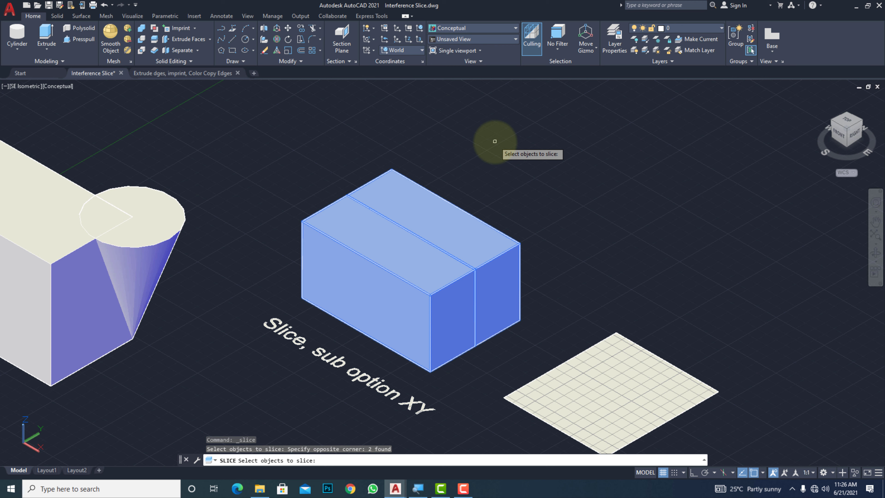
key(Return)
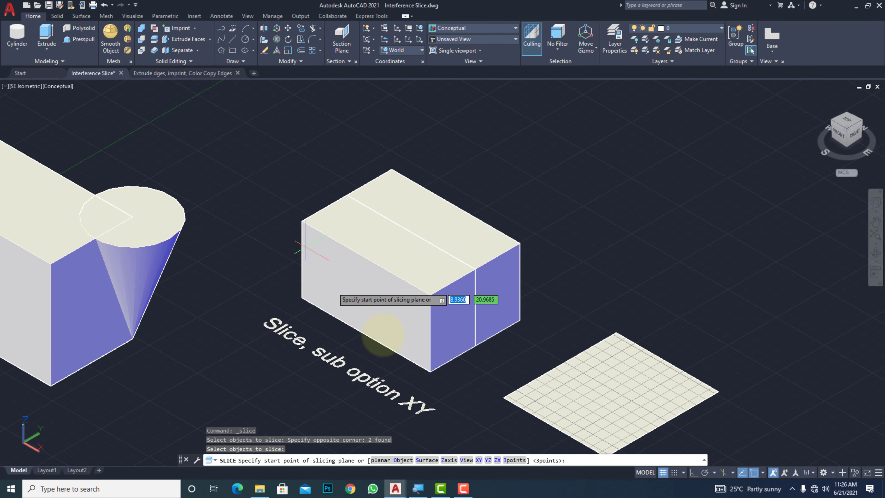
click(478, 460)
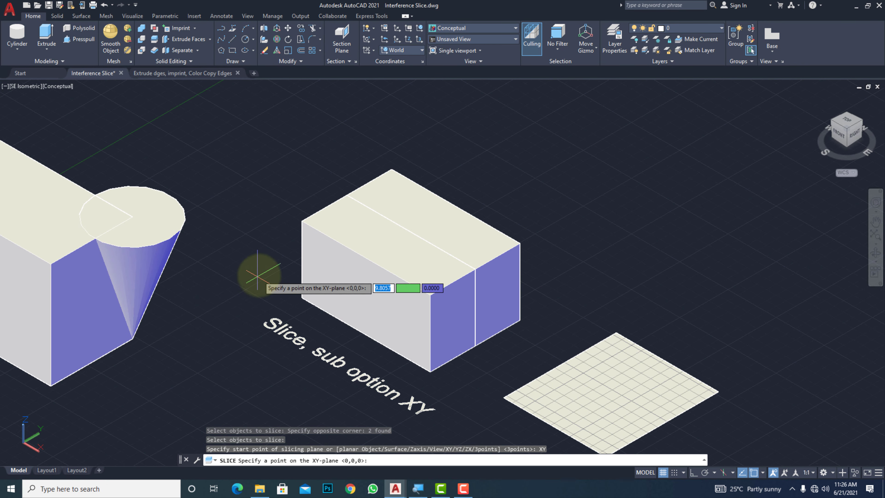
click(302, 259)
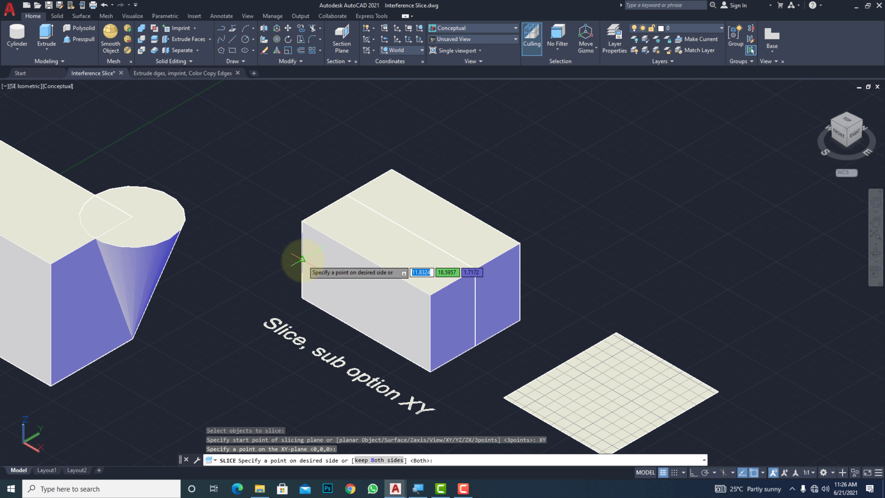
click(523, 281)
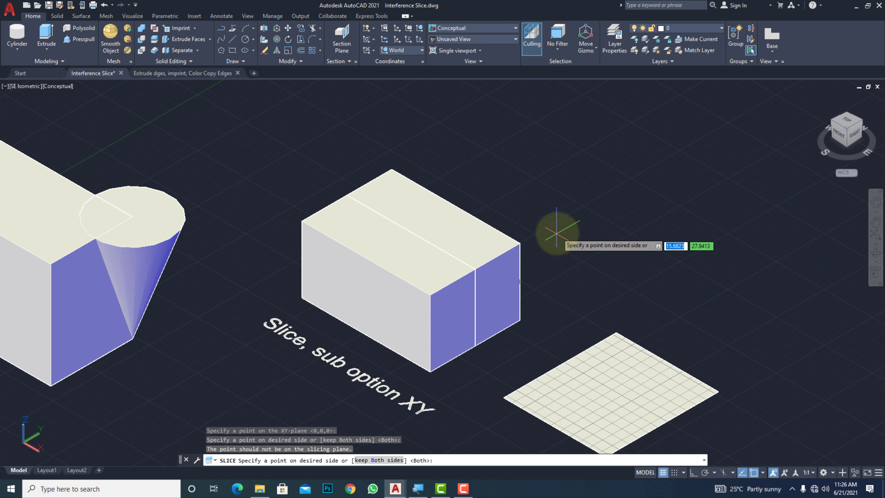
click(557, 223)
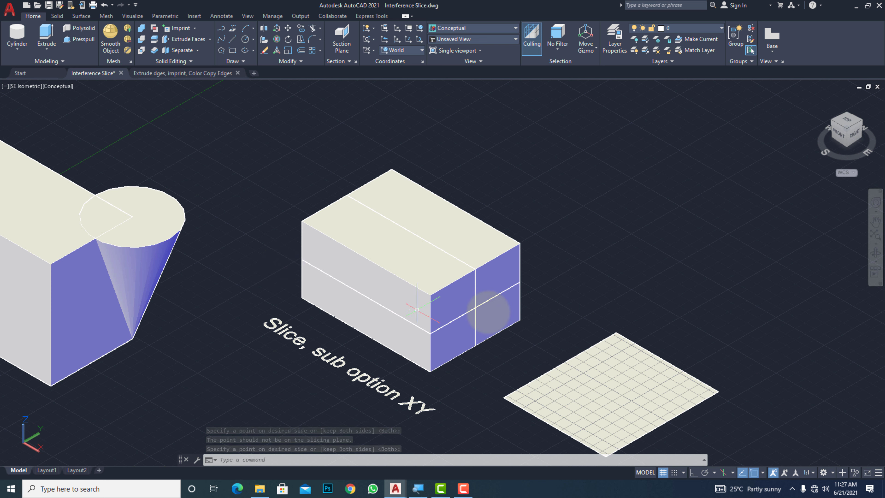
Pull the two upper pieces of the sliced box away from the lower ones and undo both moves
click(443, 306)
drag(450, 307, 324, 276)
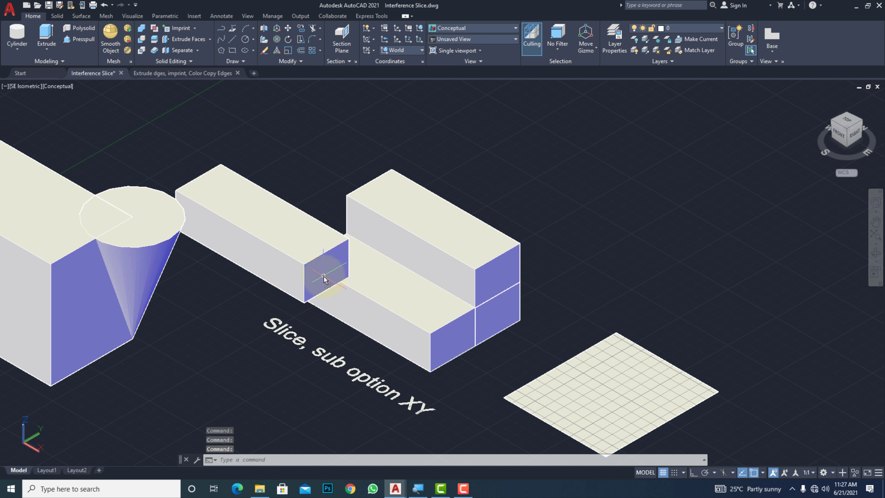
click(499, 247)
drag(481, 245, 600, 202)
click(490, 290)
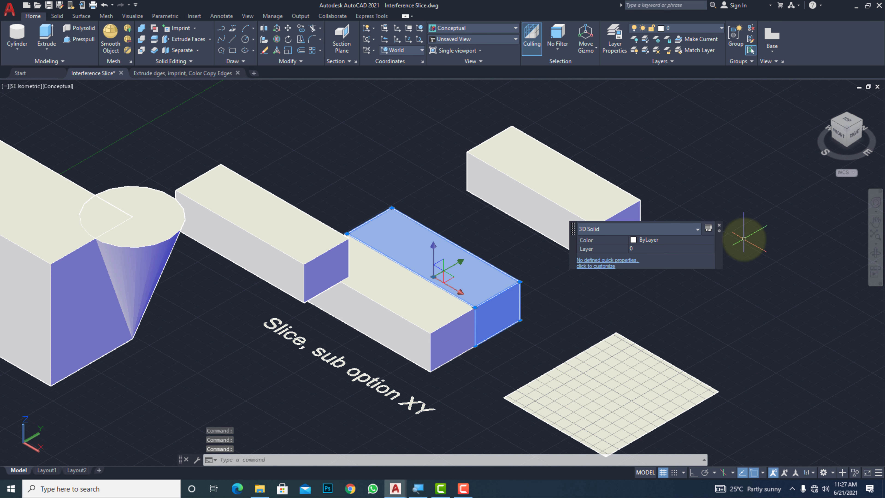
key(ctrl+z)
key(ctrl+z)
key(ctrl+z)
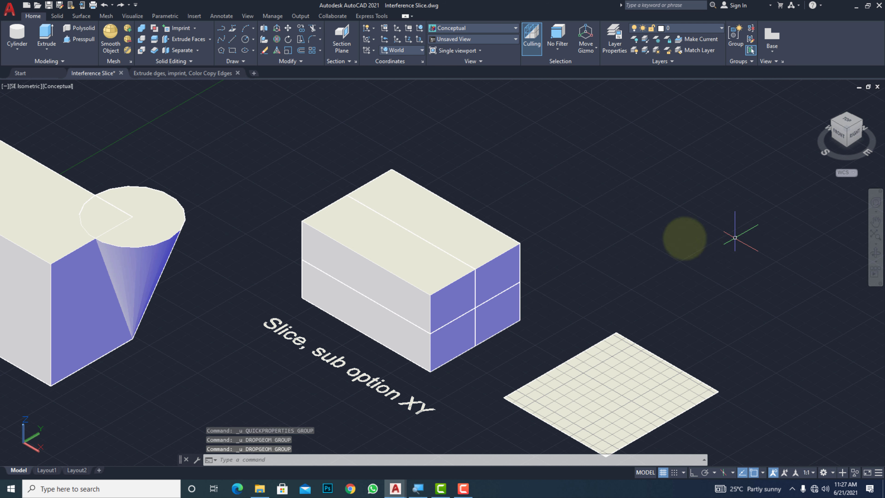
Thicken the flat planar surface beside the sliced box by 5 into a solid
scroll(573, 276, down, 2)
middle_drag(593, 322, 499, 292)
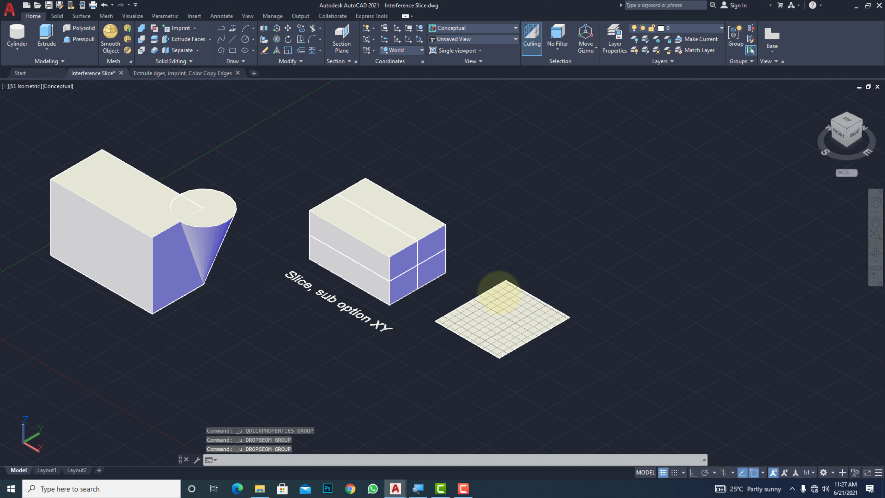
click(156, 50)
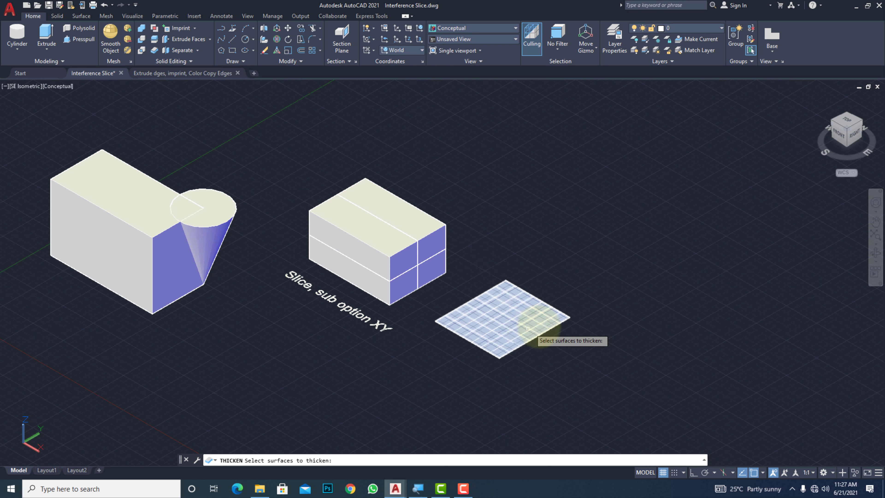
click(543, 324)
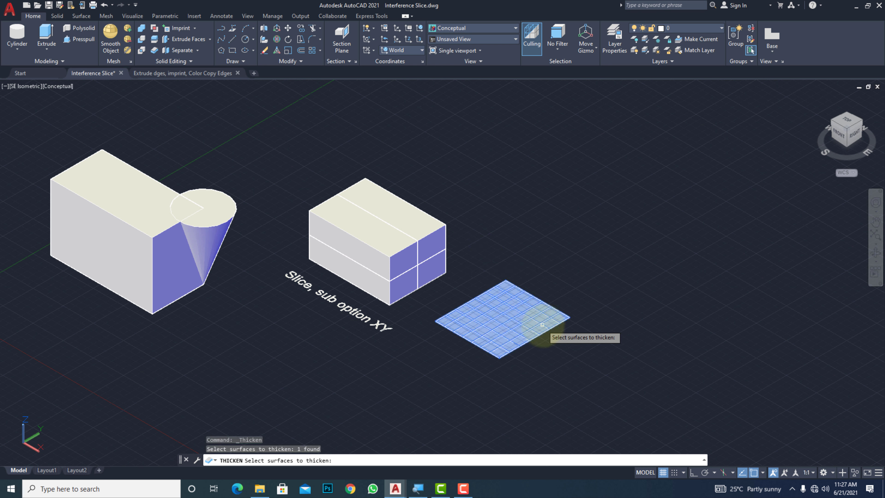
key(Return)
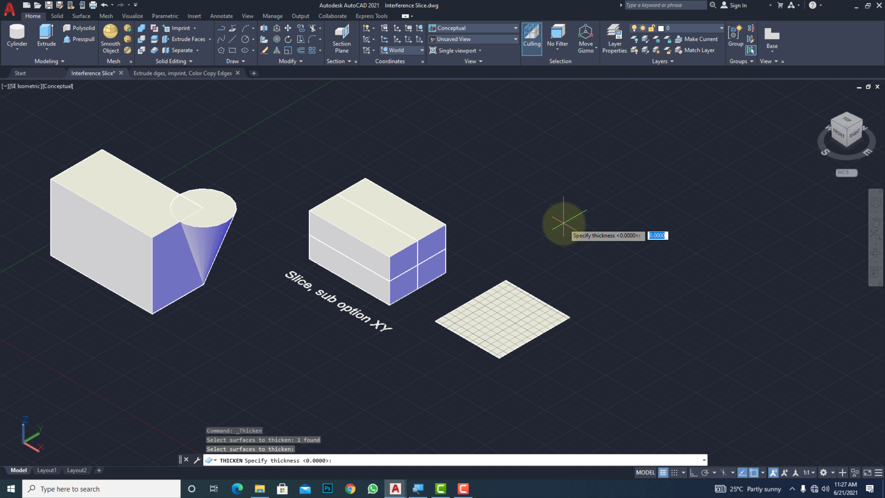
key(Return)
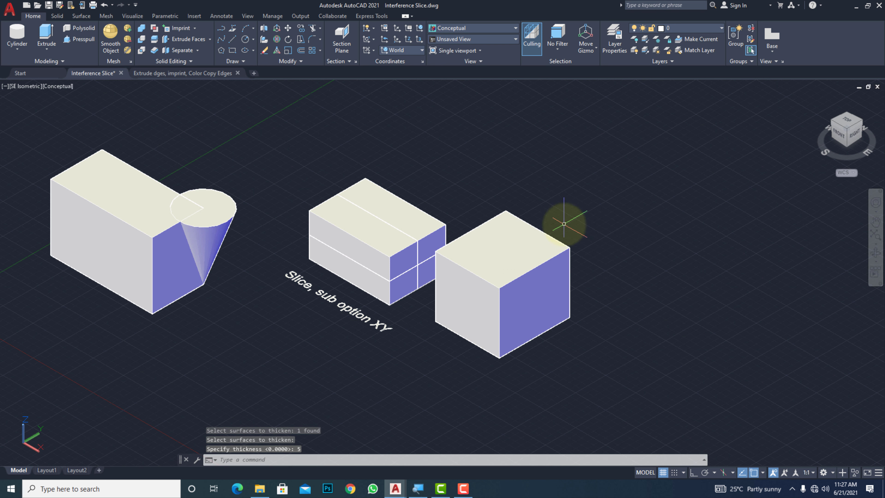